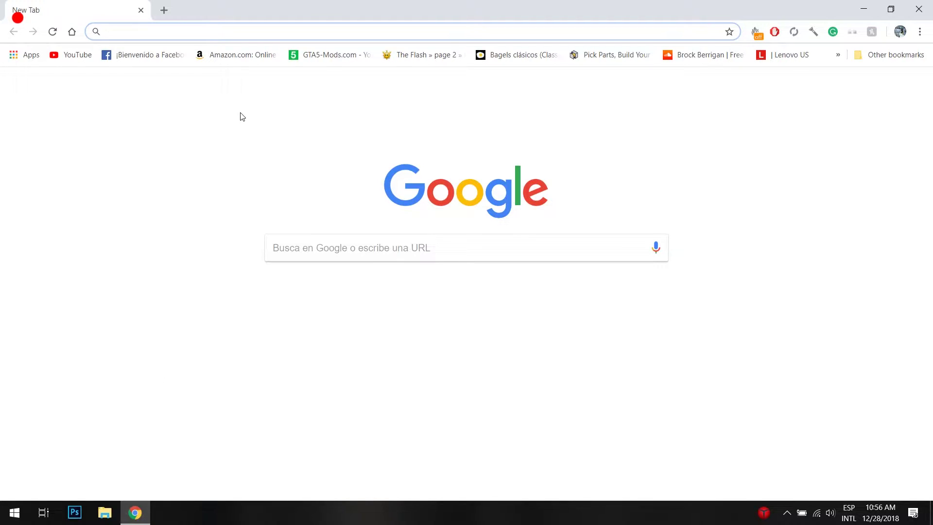
Find the MSI Afterburner page on msi.com and download the Windows version of MSI Afterburner.
type("ms")
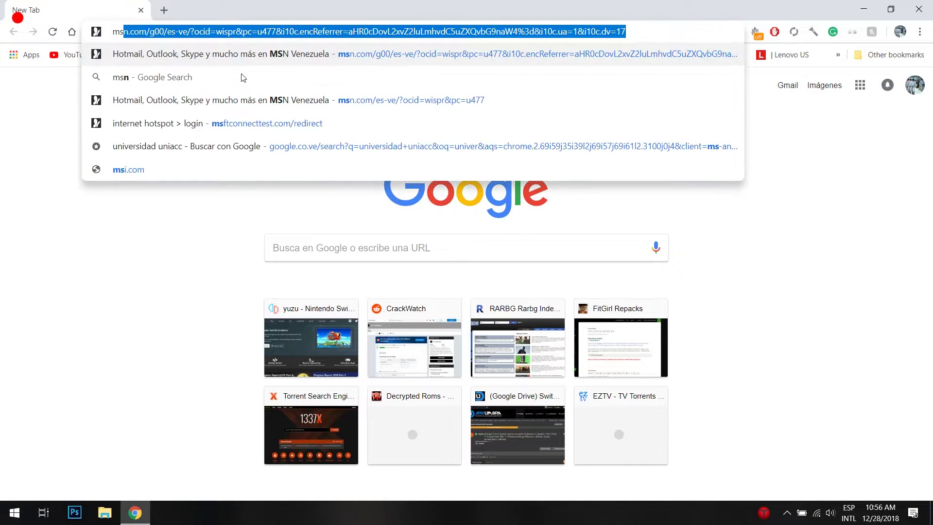
type("i afterburner")
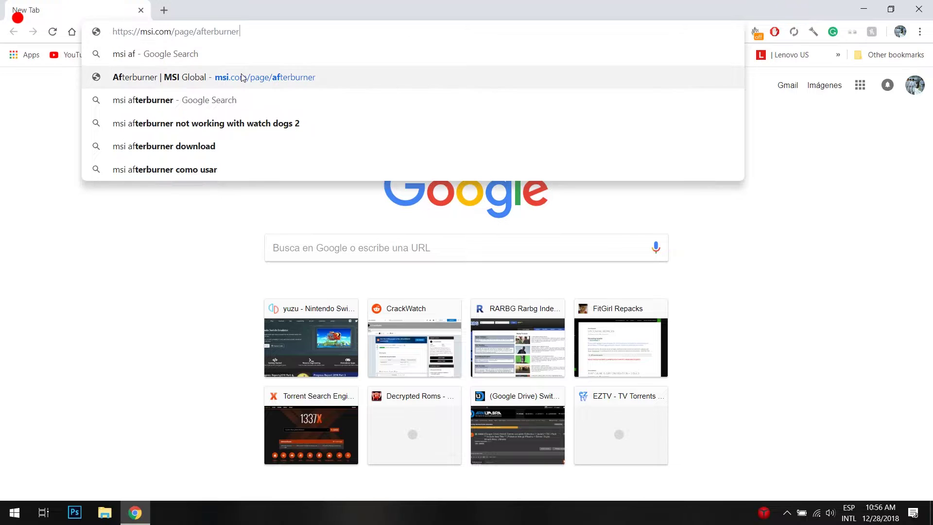
left_click(241, 78)
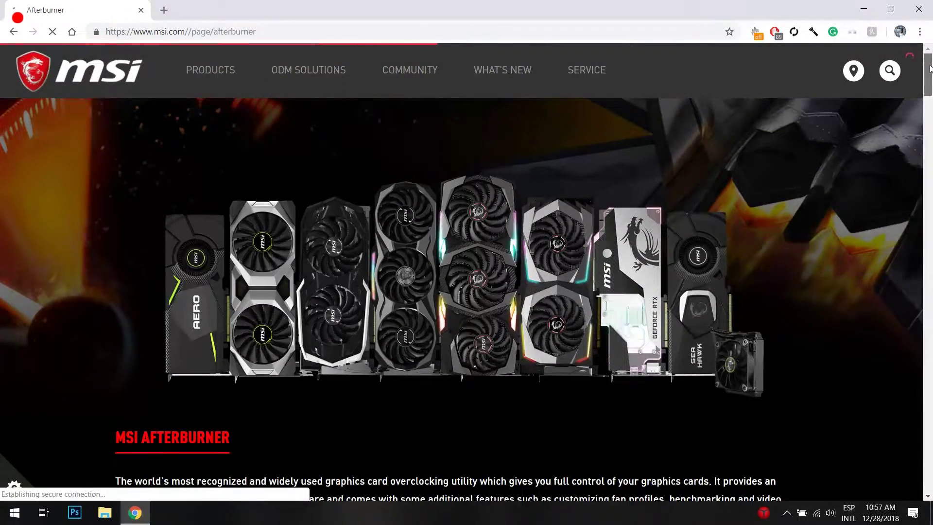
left_click_drag(929, 65, 932, 447)
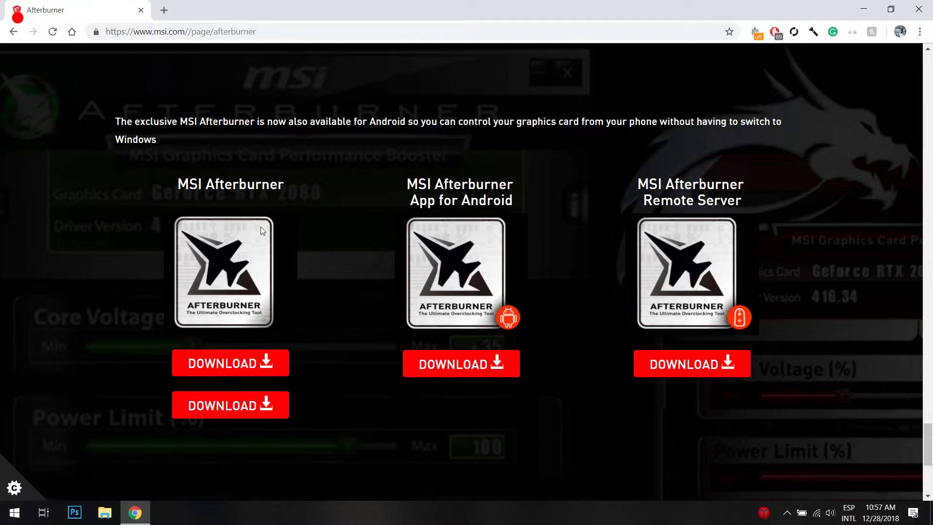
left_click(263, 375)
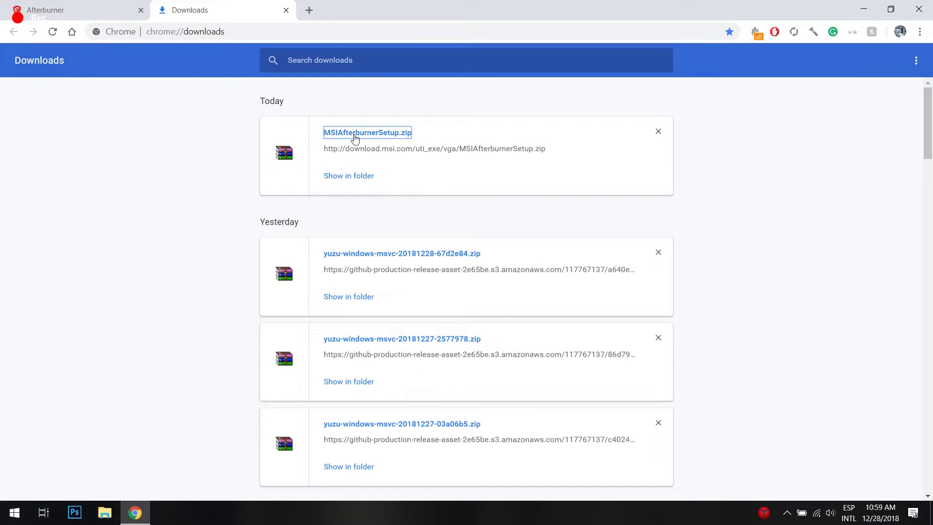
Open the downloaded MSIAfterburnerSetup.zip, extract its 4.5.0 folder to the desktop and open the extracted folder.
left_click(355, 137)
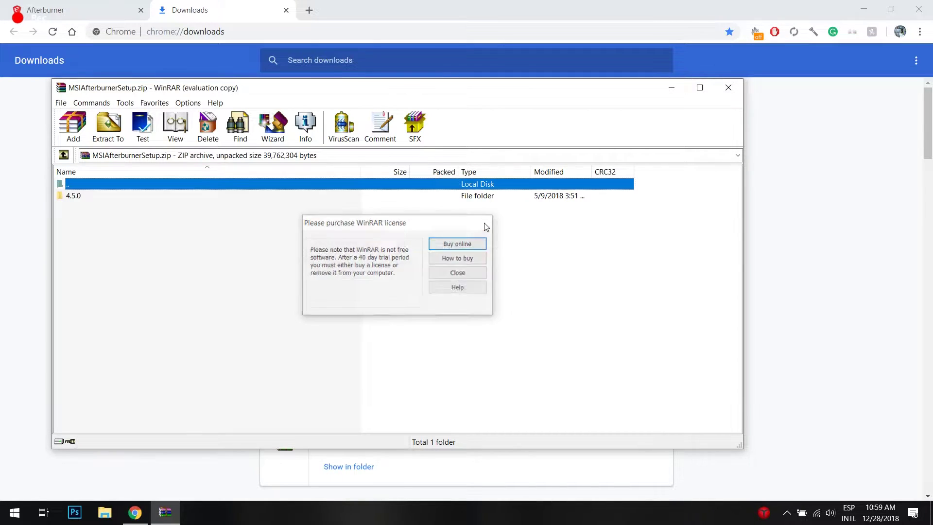
left_click(483, 222)
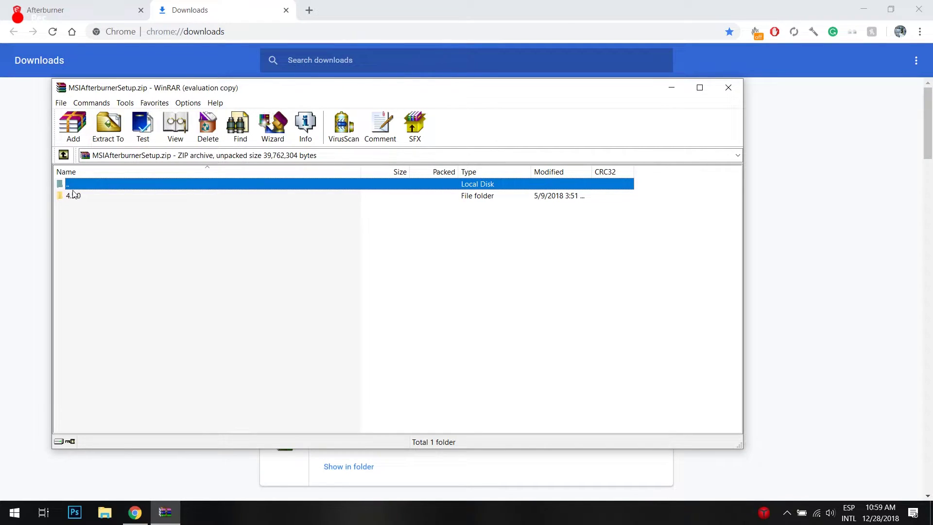
left_click_drag(74, 200, 328, 185)
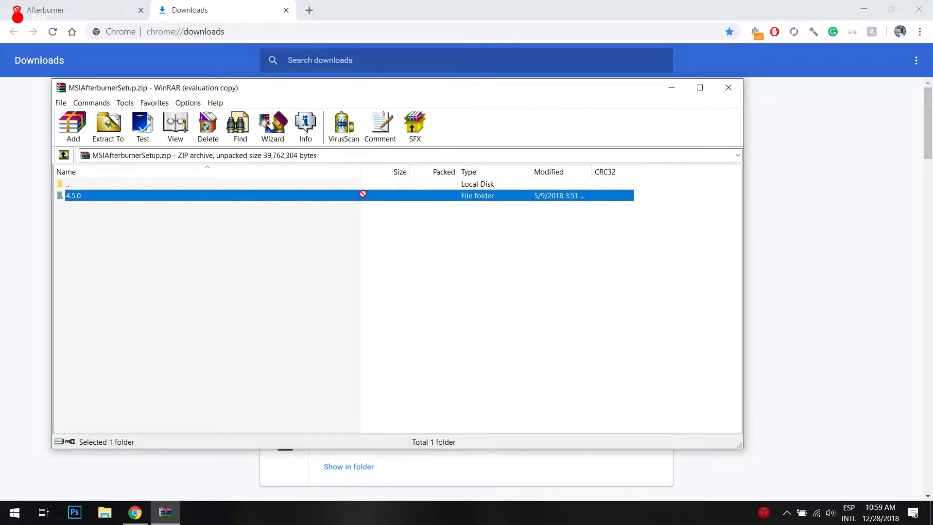
left_click_drag(932, 491, 724, 136)
double_click(724, 136)
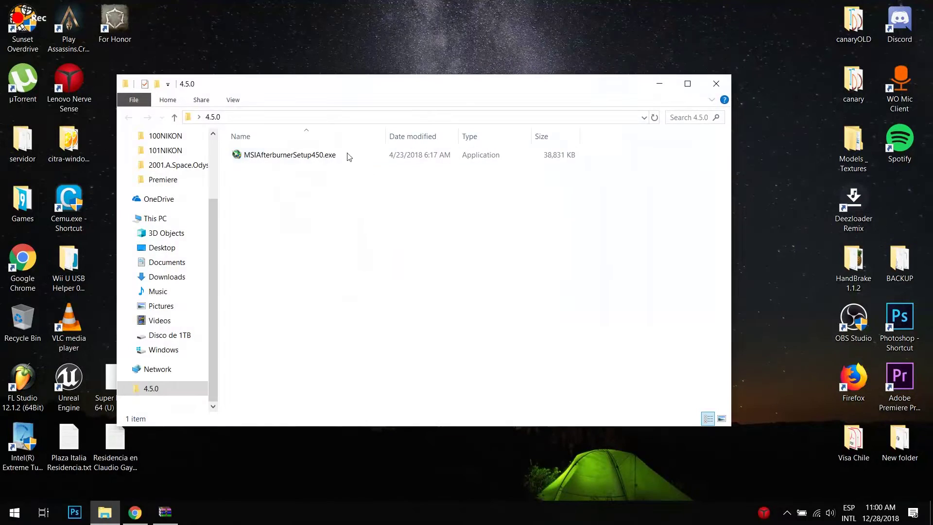
Run MSIAfterburnerSetup450.exe in English and accept the terms of the license agreement.
double_click(304, 155)
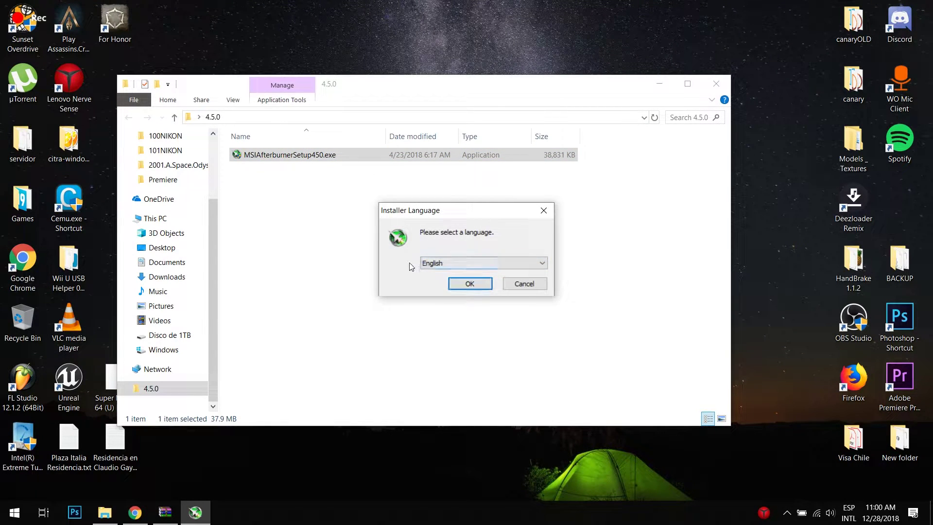
left_click(470, 284)
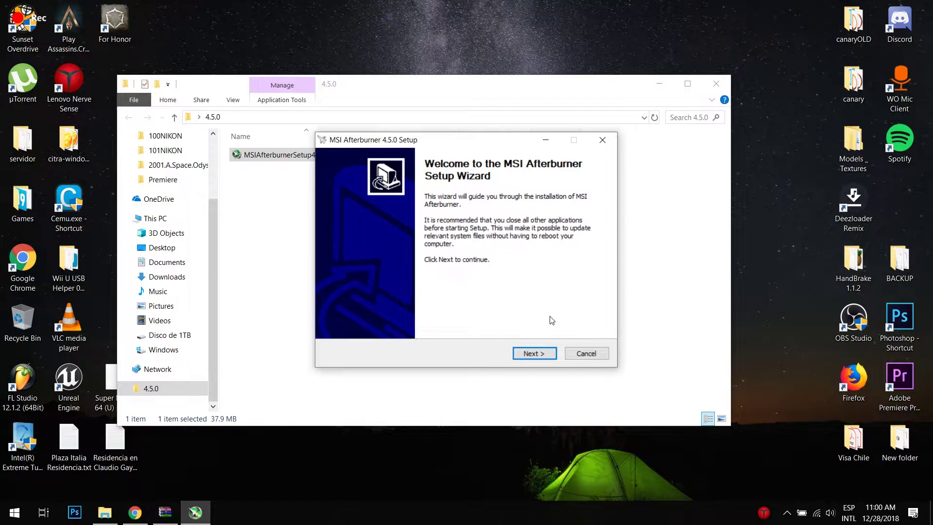
left_click(537, 356)
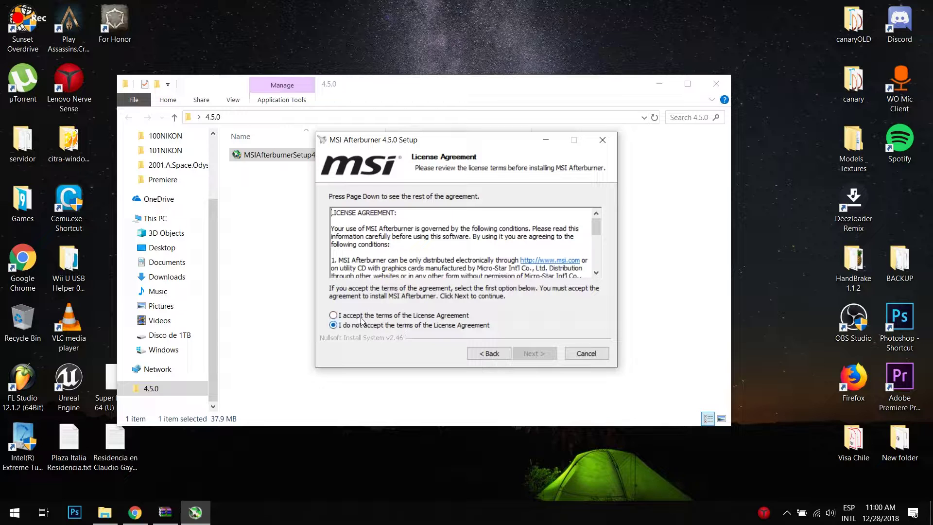
left_click(335, 315)
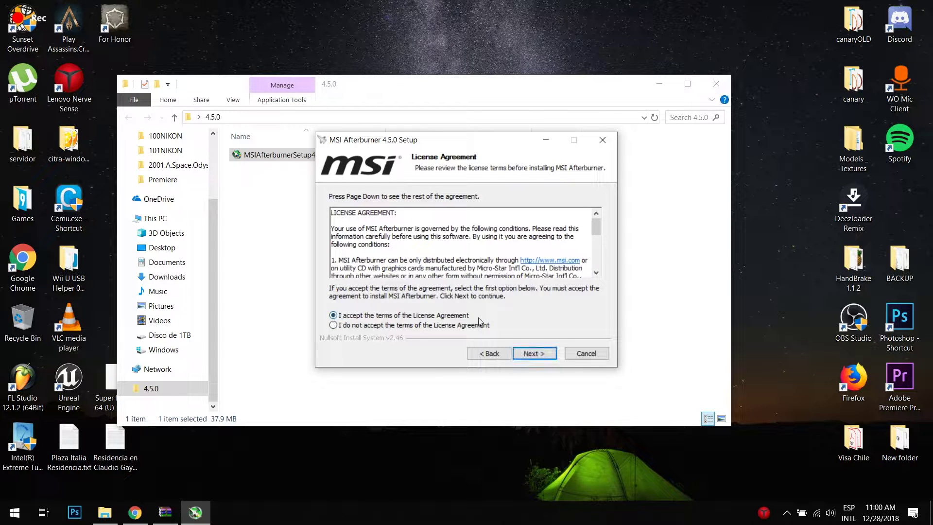
left_click(532, 354)
Install MSI Afterburner with the RivaTuner Statistics Server component, keeping the default destination and Start Menu folders.
left_click(429, 247)
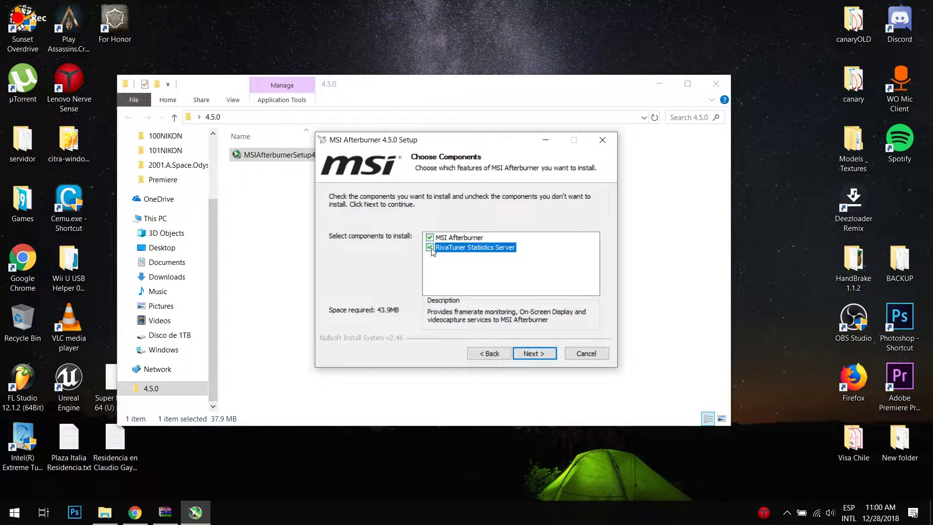
left_click(535, 354)
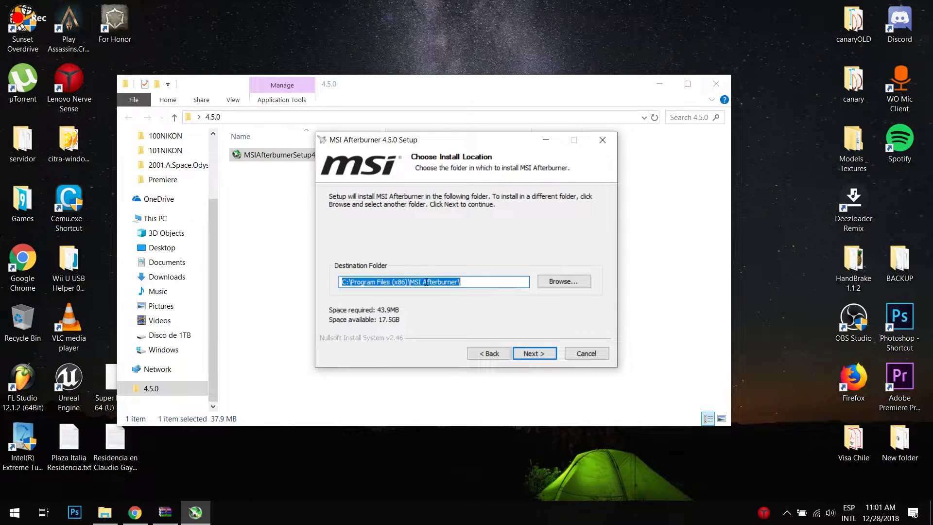
left_click(532, 352)
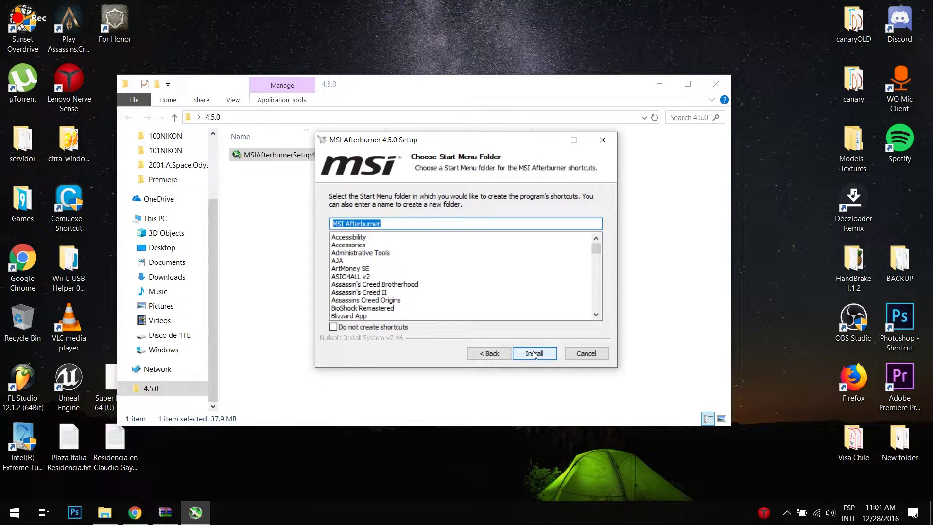
left_click(534, 353)
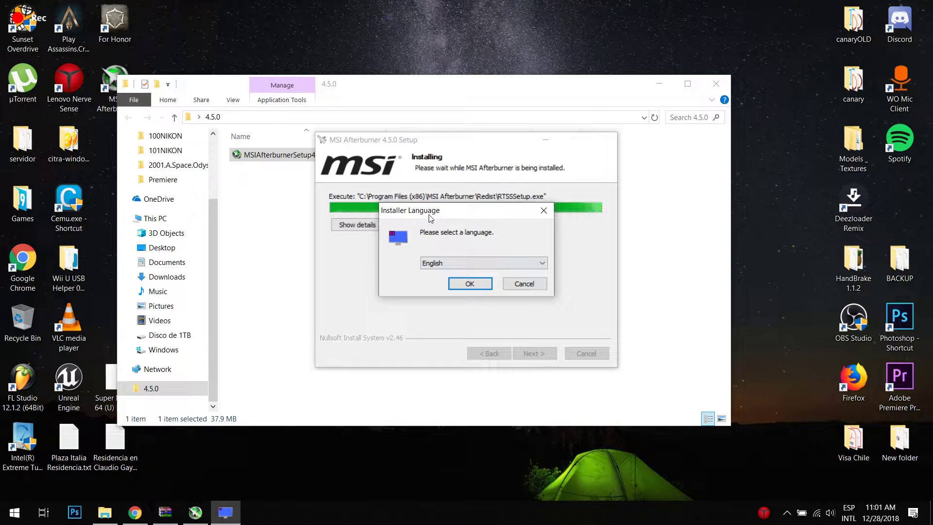
Continue the RivaTuner Statistics Server setup in English despite the existing installation and accept its license agreement.
left_click(473, 286)
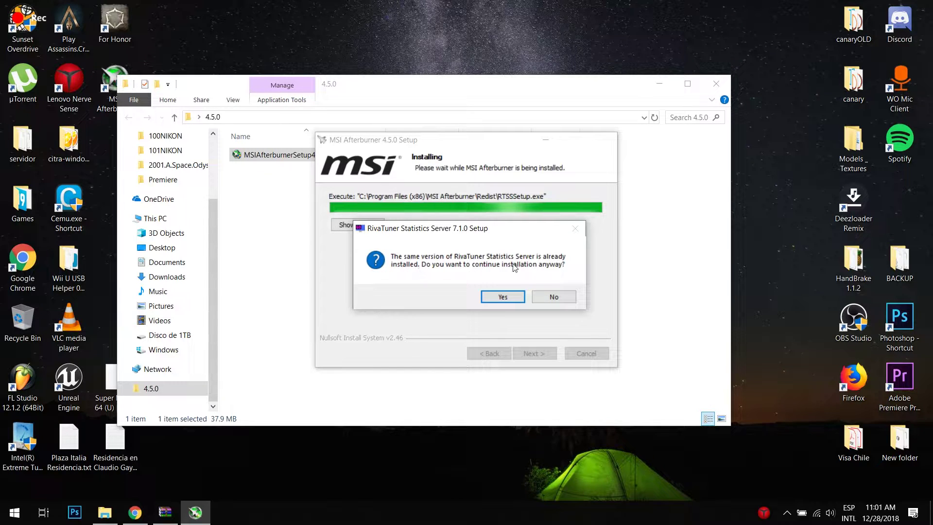
left_click(504, 299)
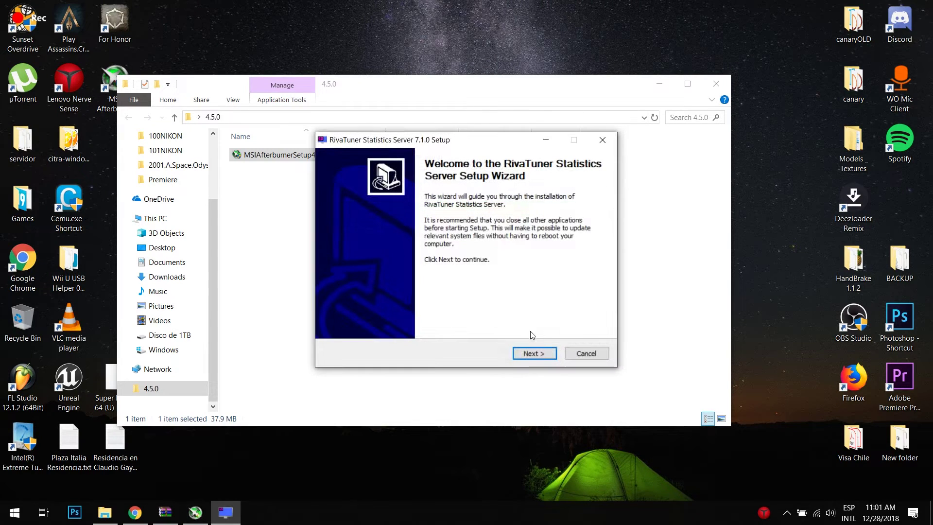
left_click(540, 352)
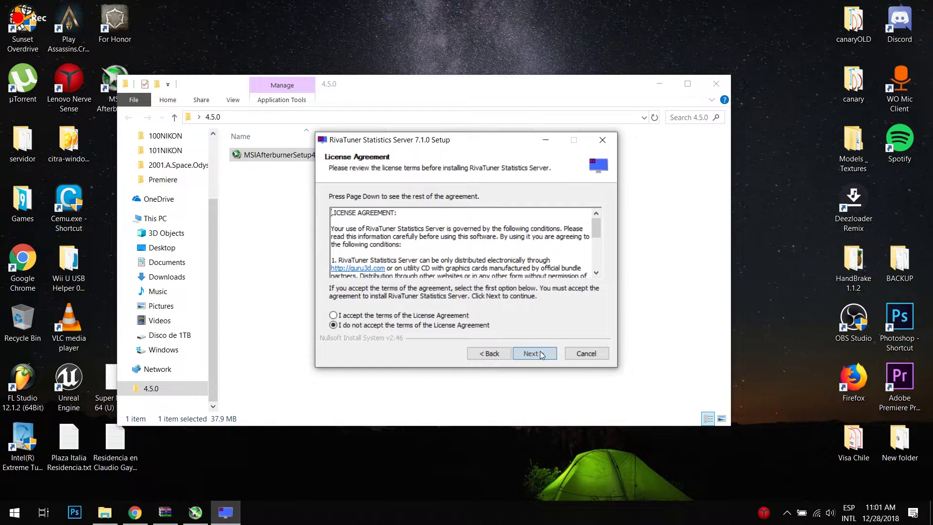
left_click(388, 317)
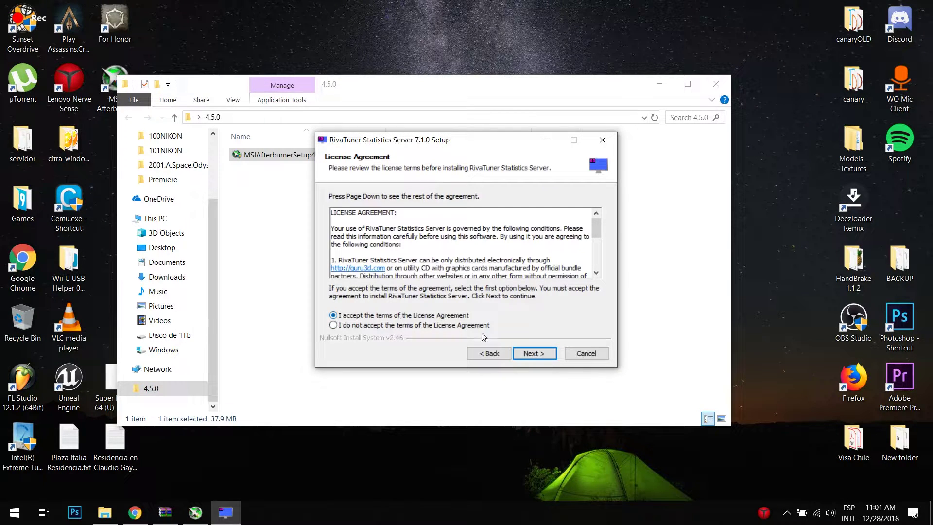
left_click(533, 354)
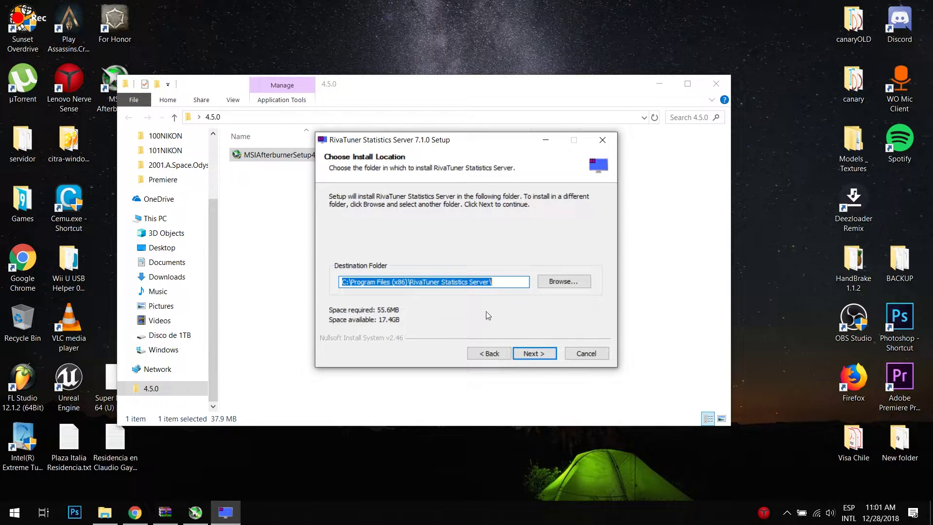
Install RivaTuner Statistics Server in the default folders and finish both setup wizards without the Readme files, running MSI Afterburner.
left_click(529, 352)
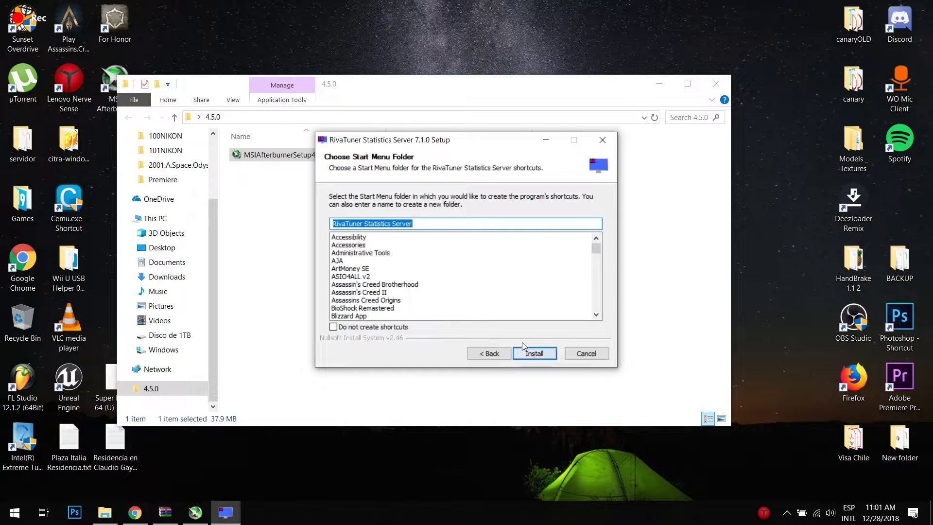
left_click(533, 355)
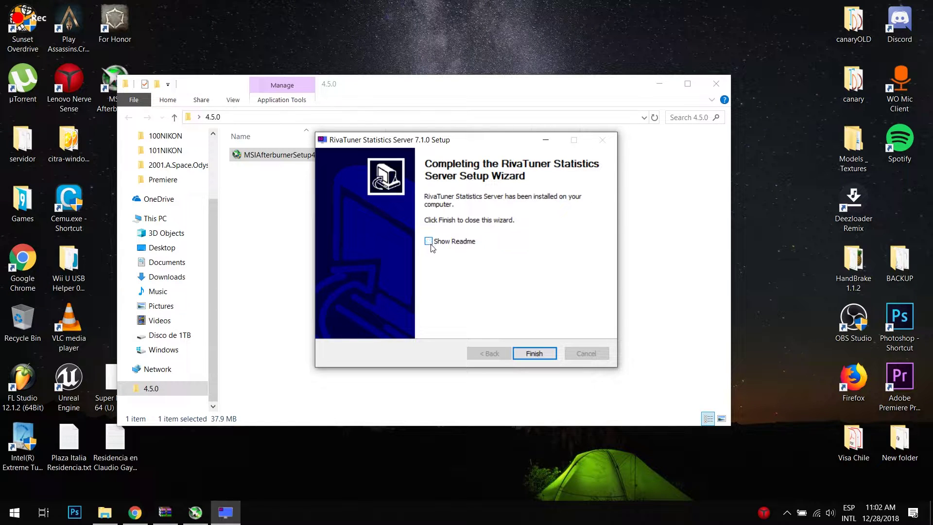
left_click(552, 355)
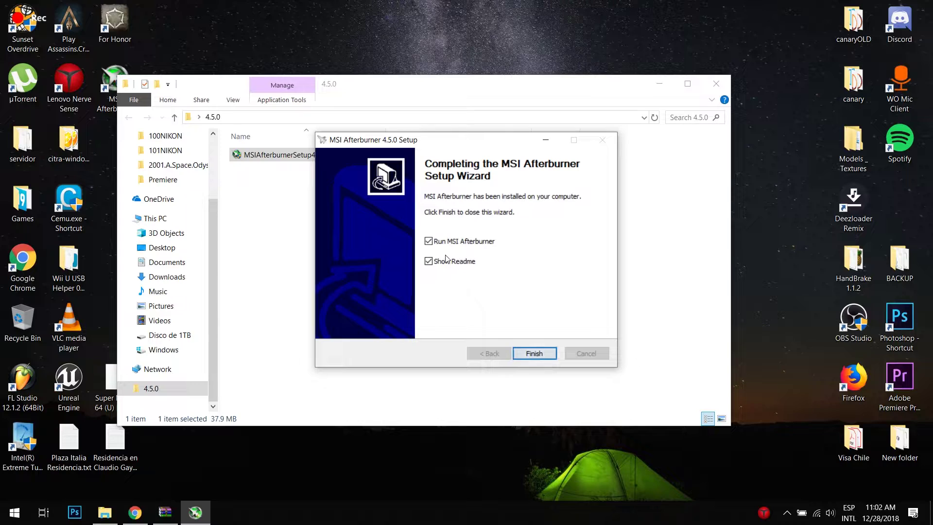
left_click(445, 258)
left_click(533, 350)
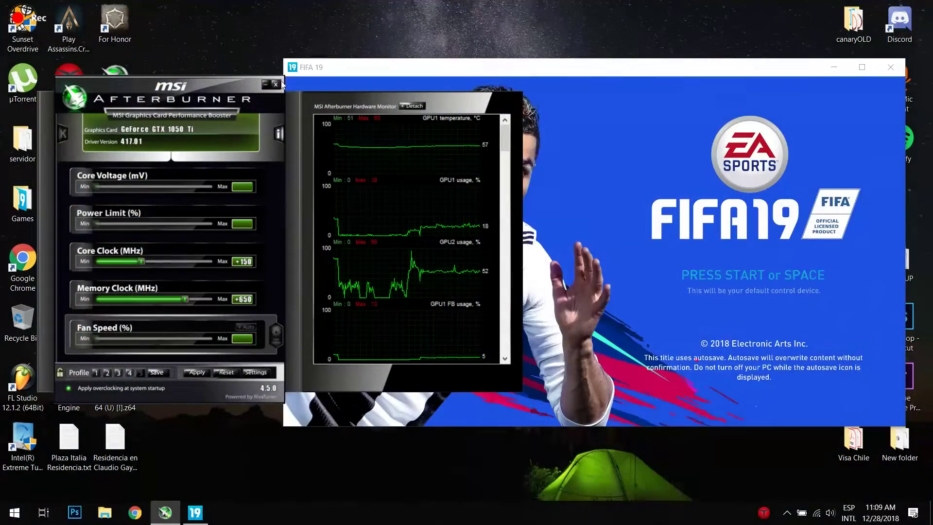
Enable Show in On-Screen Display for the GPU1 temperature graph in MSI Afterburner and check the overlay in the FIFA 19 window.
left_click(305, 68)
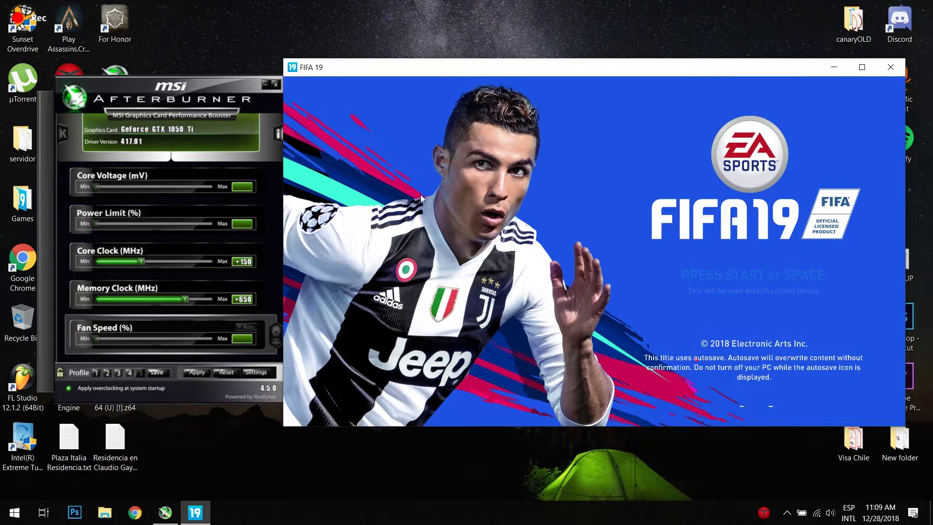
left_click(225, 88)
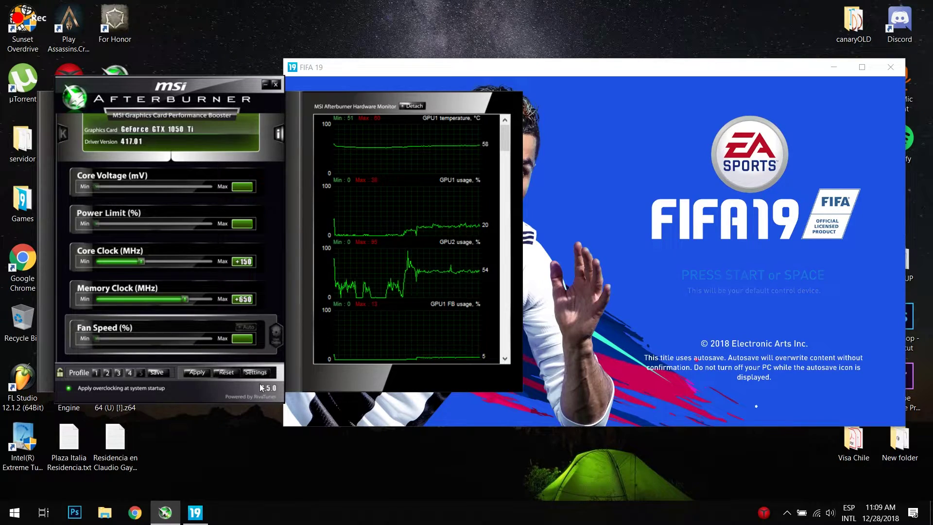
left_click(254, 372)
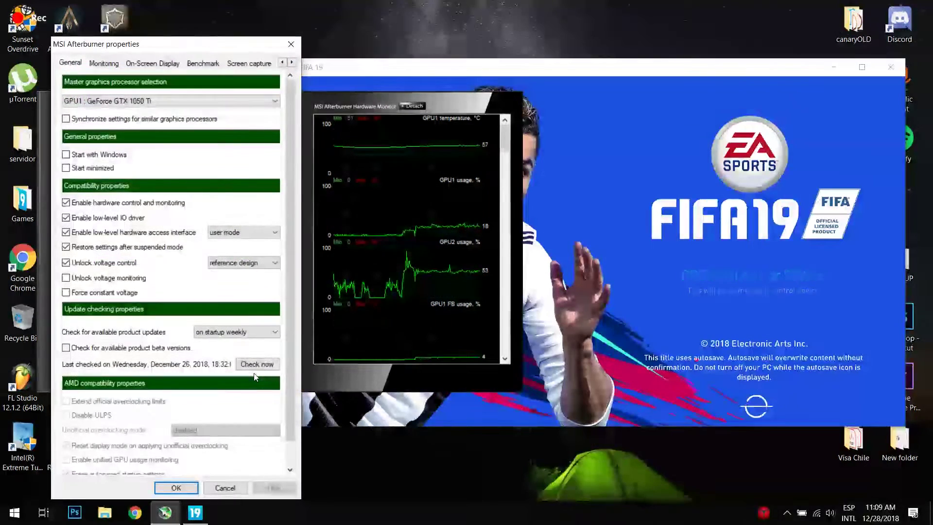
left_click(104, 63)
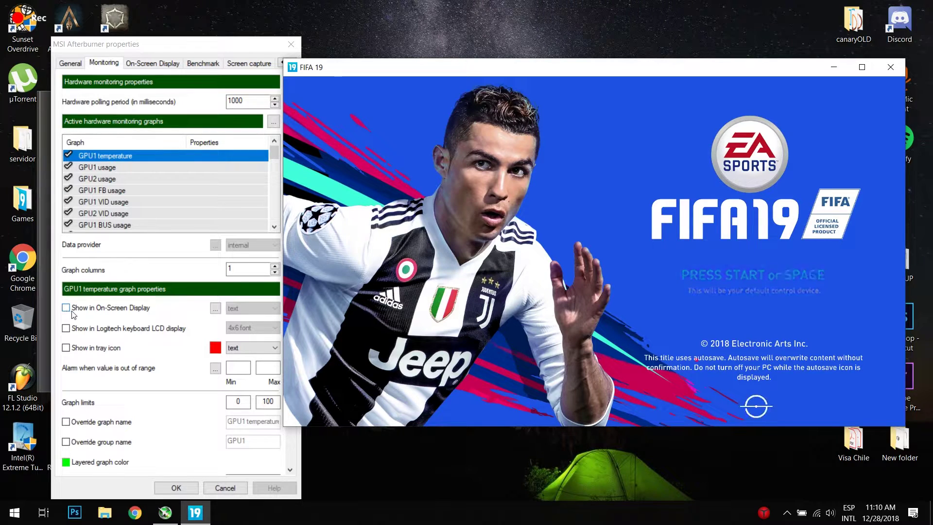
left_click(109, 309)
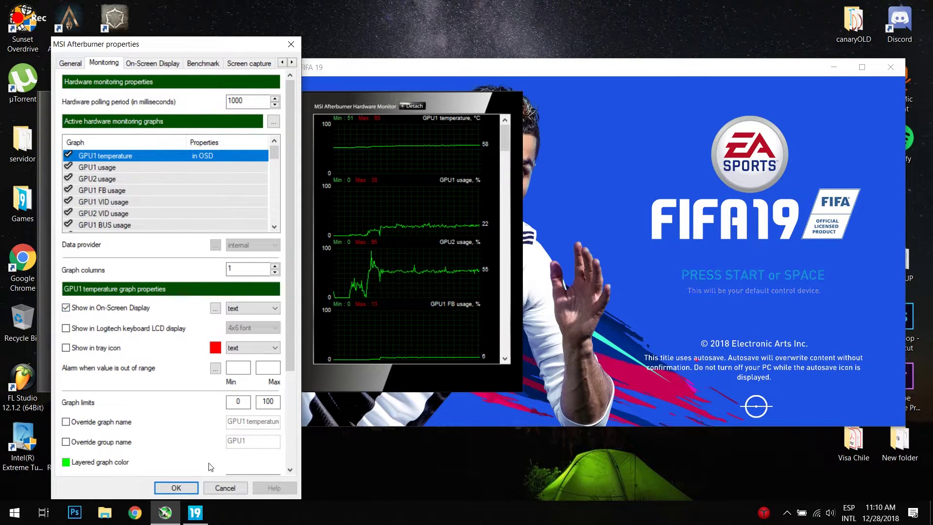
left_click(176, 488)
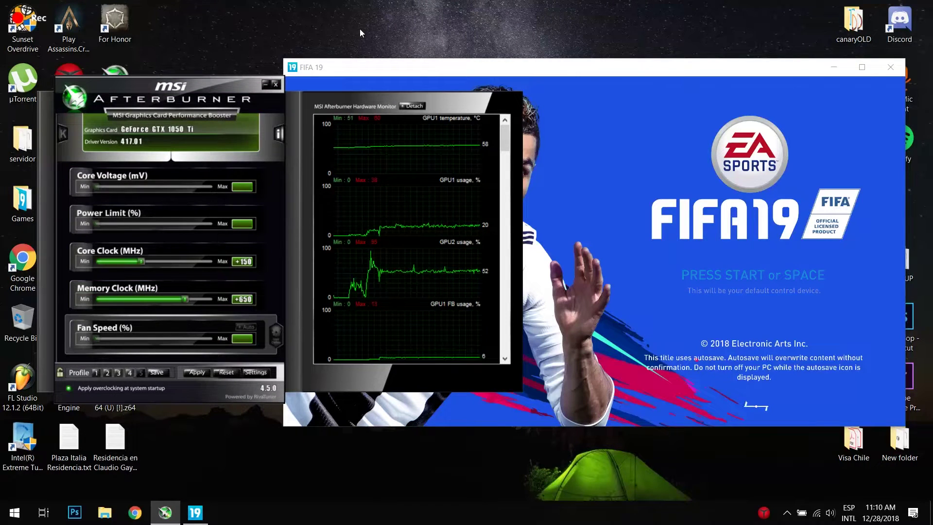
left_click(344, 71)
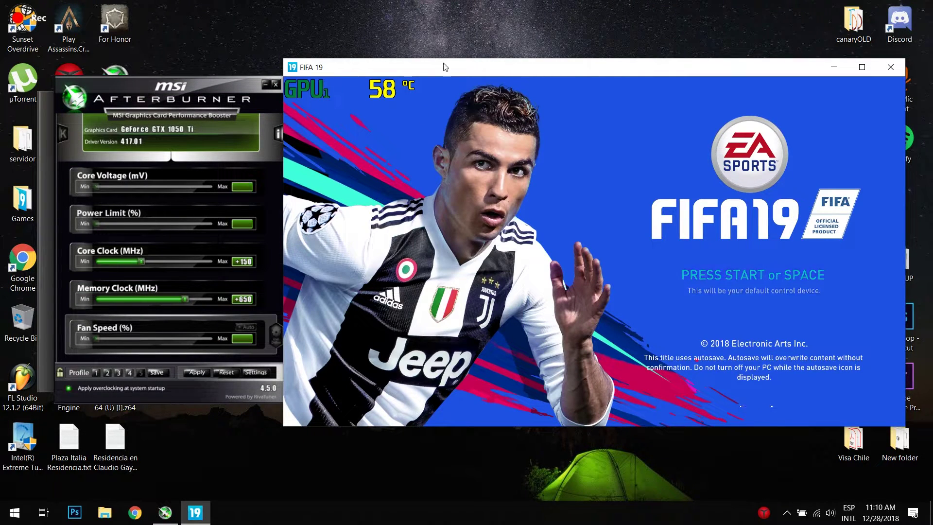
Enable Show in On-Screen Display for the GPU1 usage, GPU1 memory usage, GPU1 core clock and GPU1 memory clock graphs in MSI Afterburner.
left_click(245, 373)
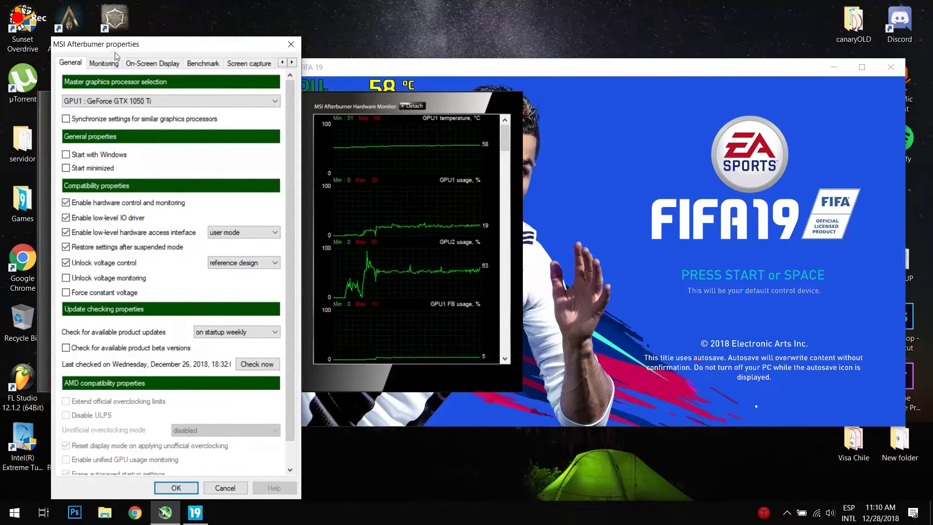
left_click(108, 64)
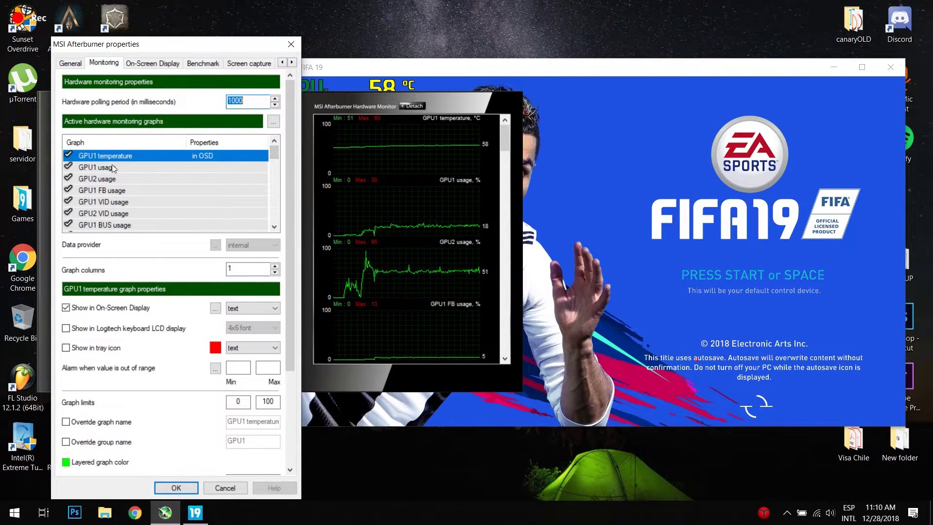
left_click(112, 168)
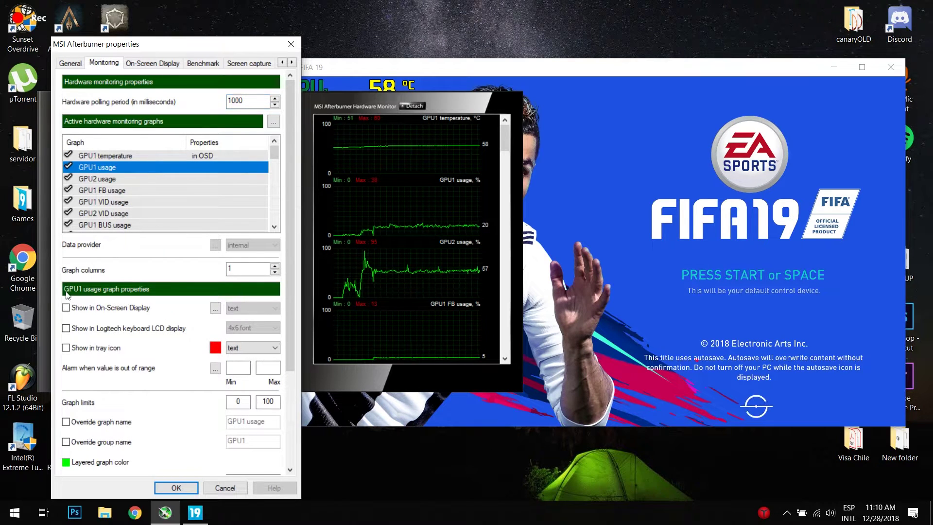
scroll(129, 189, "down", 2)
left_click(127, 179)
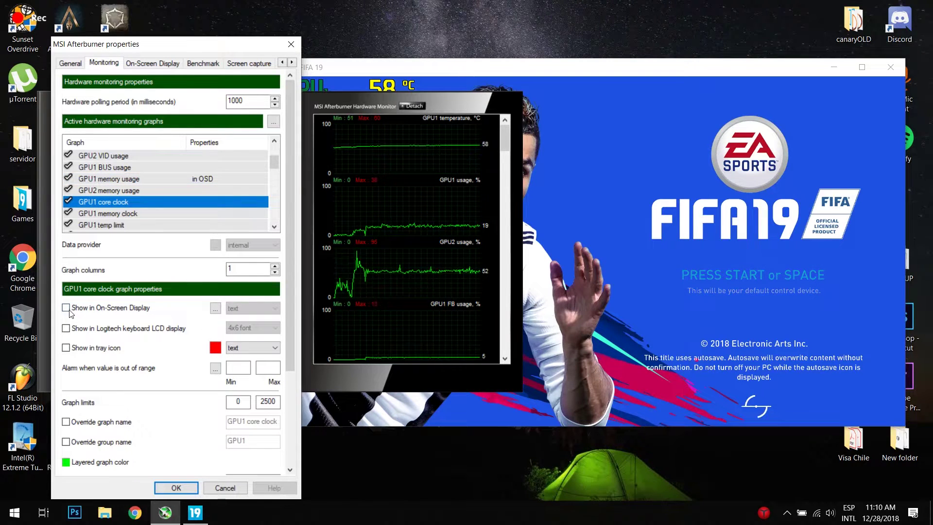
left_click(70, 310)
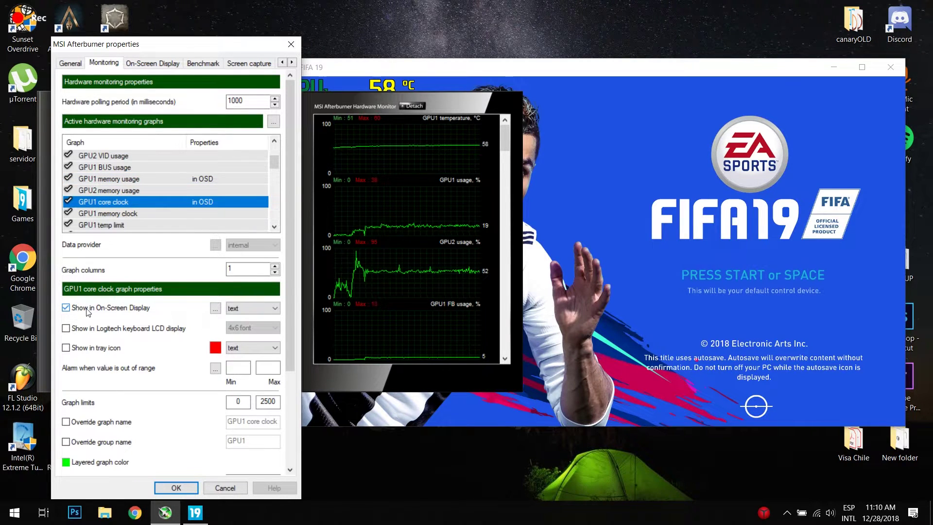
left_click(111, 213)
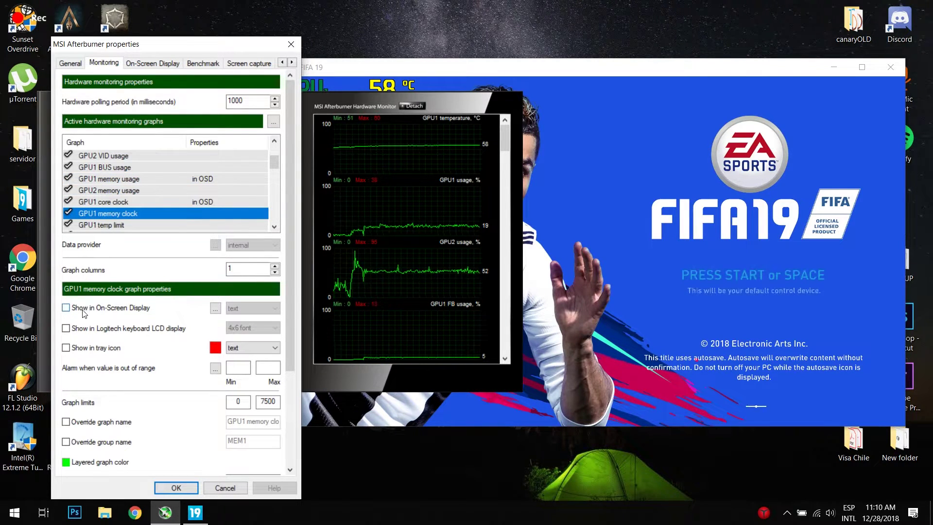
left_click(87, 308)
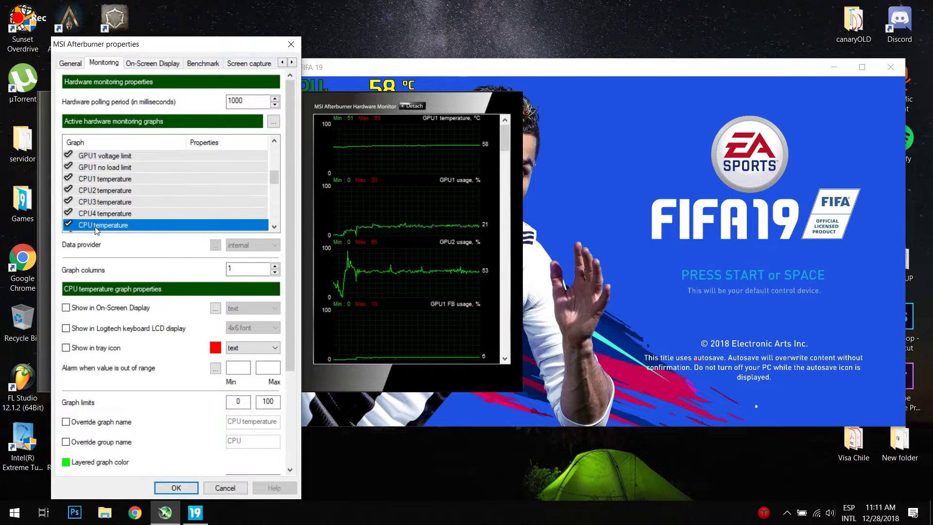
Enable Show in On-Screen Display for the overall CPU temperature and CPU usage graphs.
left_click(97, 225)
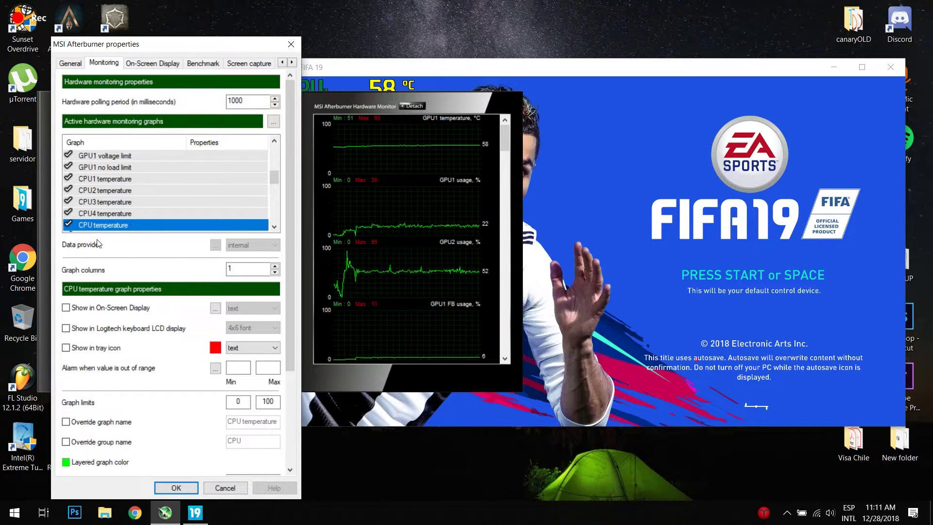
left_click(66, 308)
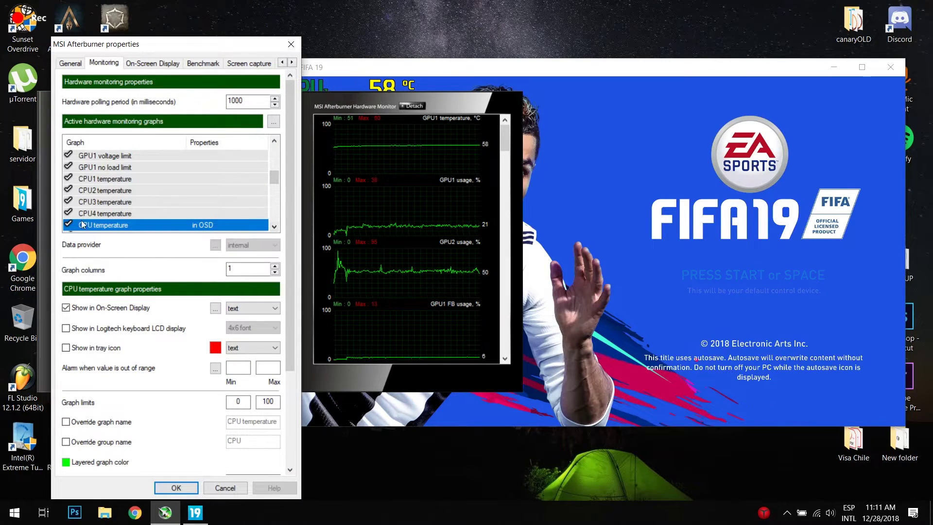
key("Down")
key("Down")
key("Down")
key("Down")
key("Down")
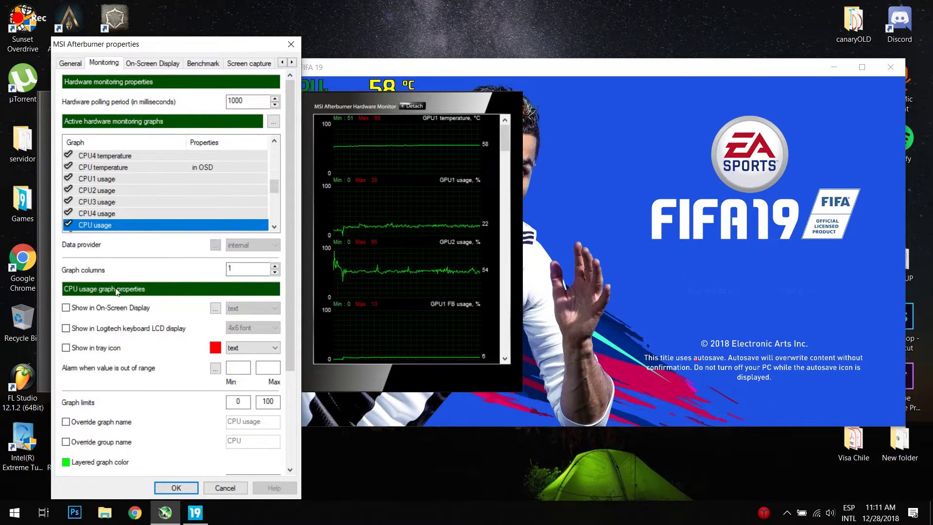
left_click(79, 312)
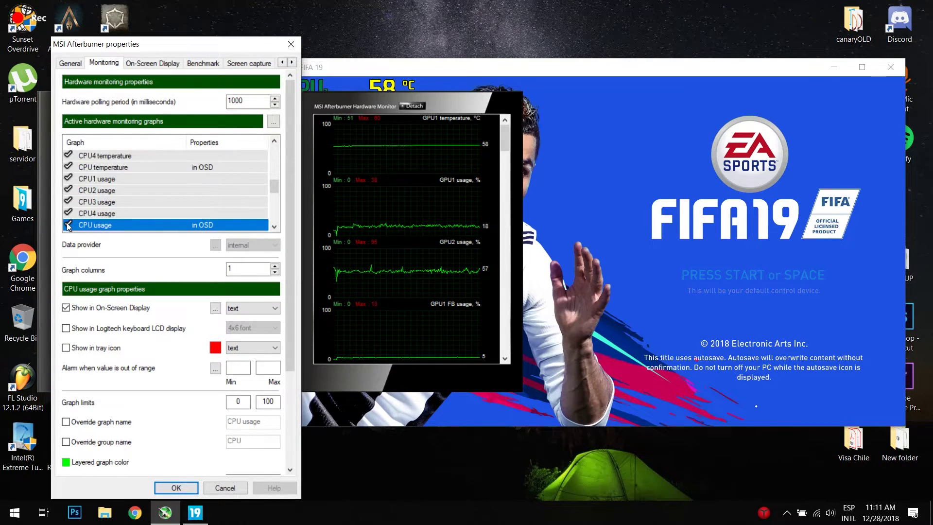
Show CPU clock, RAM usage, Framerate and Frametime in the on-screen display, with Frametime as graph, and check the applied overlay in FIFA 19.
scroll(219, 214, "down", 2)
left_click(166, 214)
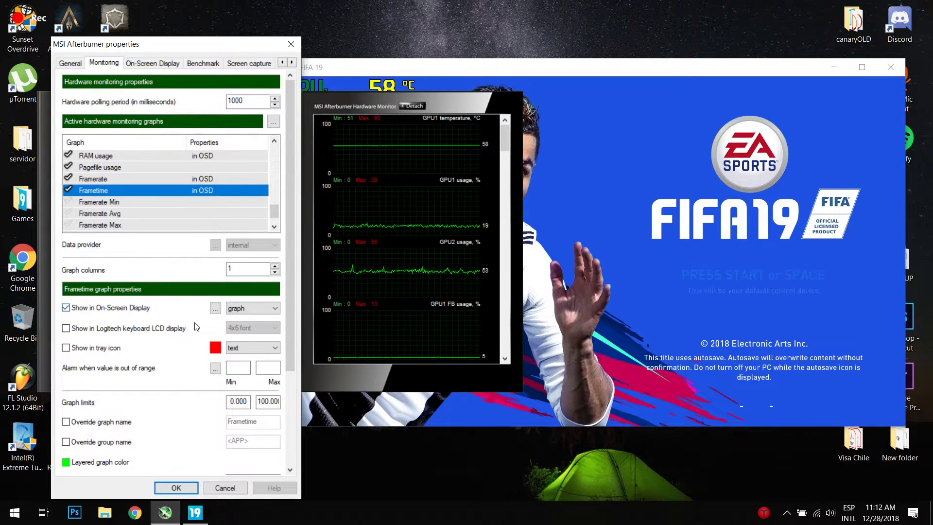
left_click(237, 309)
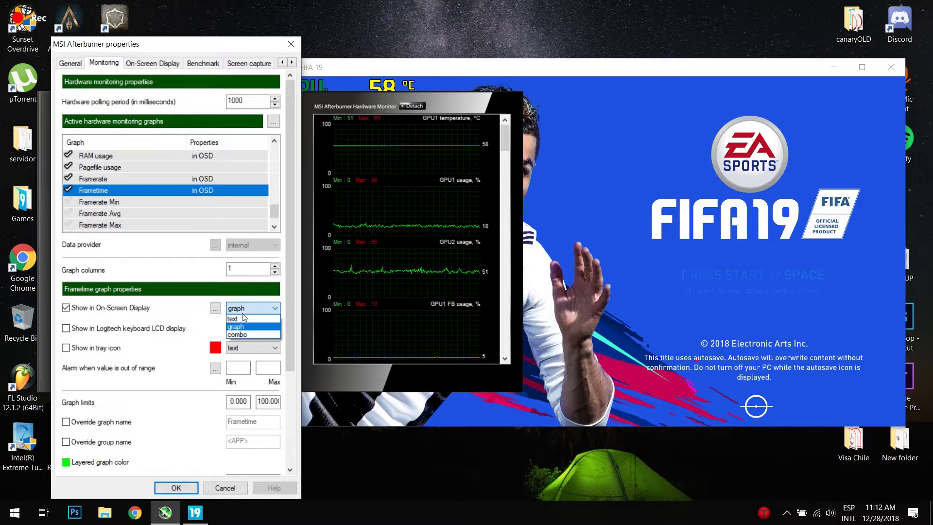
left_click(240, 327)
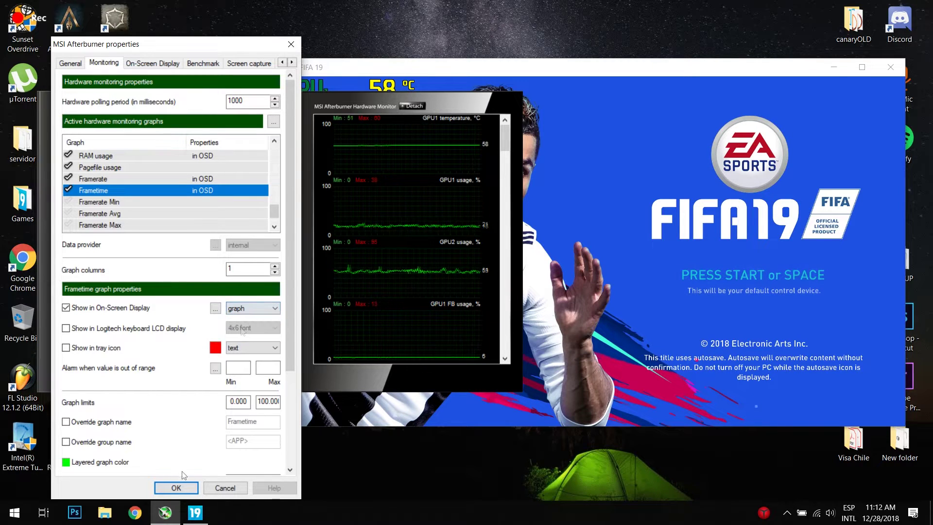
left_click(175, 487)
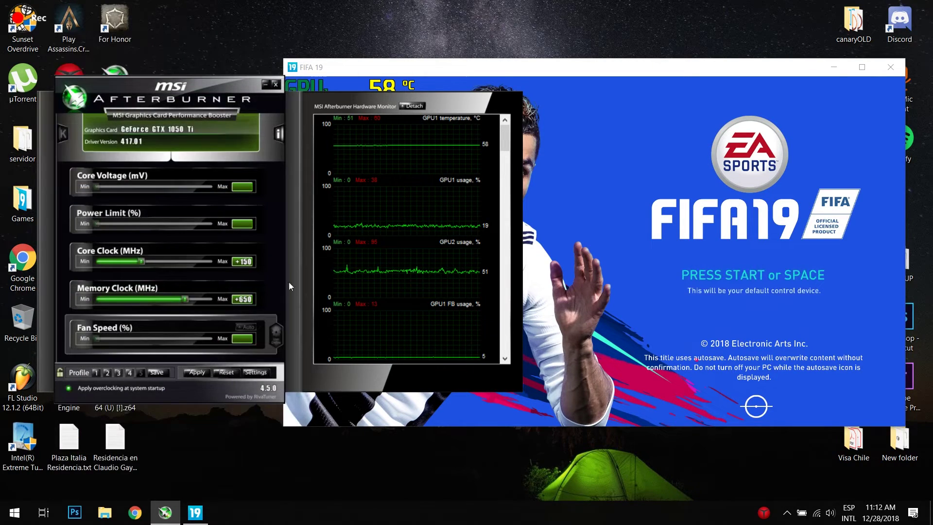
left_click(502, 74)
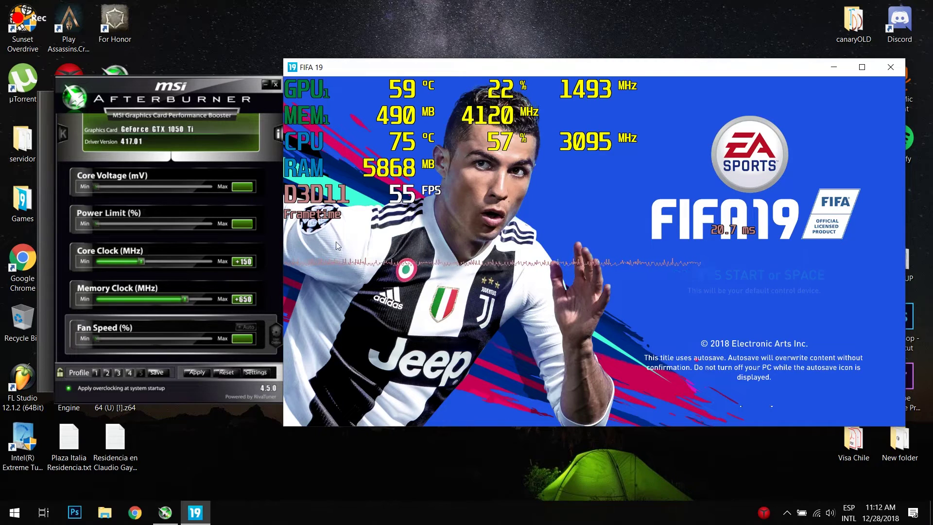
Open RivaTuner Statistics Server, reduce the On-Screen Display zoom and check the smaller overlay in the FIFA 19 window.
left_click(787, 513)
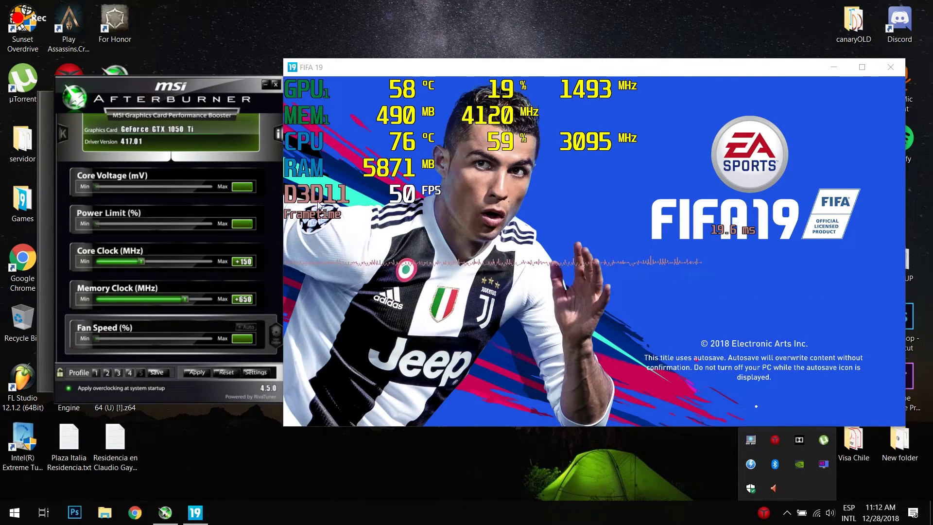
left_click(830, 468)
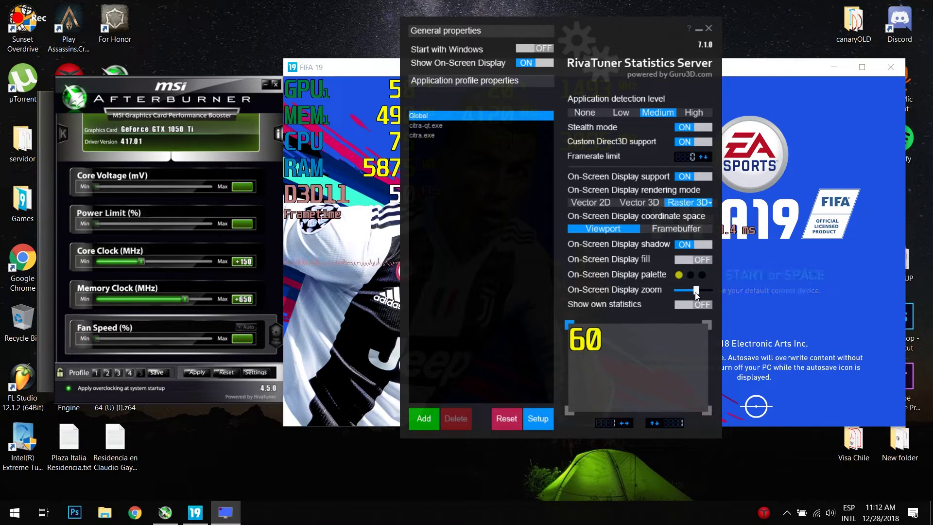
left_click_drag(694, 294, 687, 294)
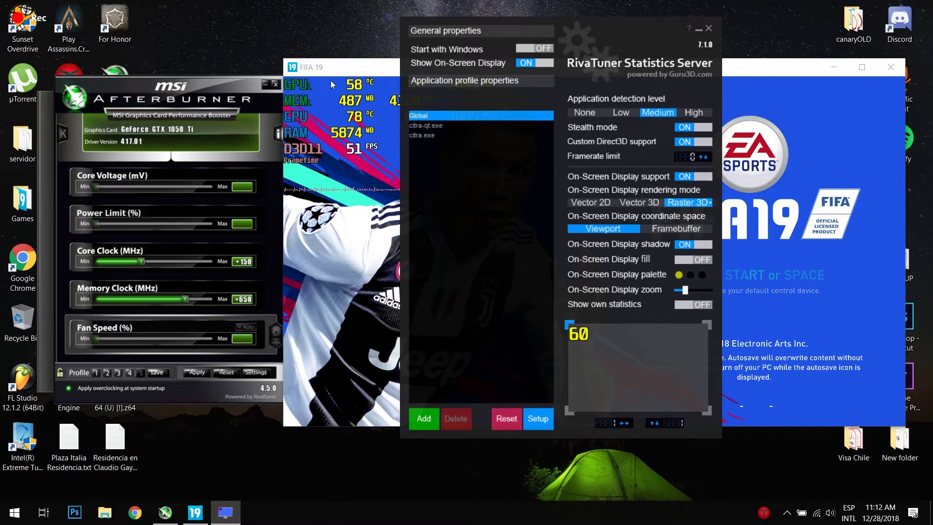
left_click(336, 69)
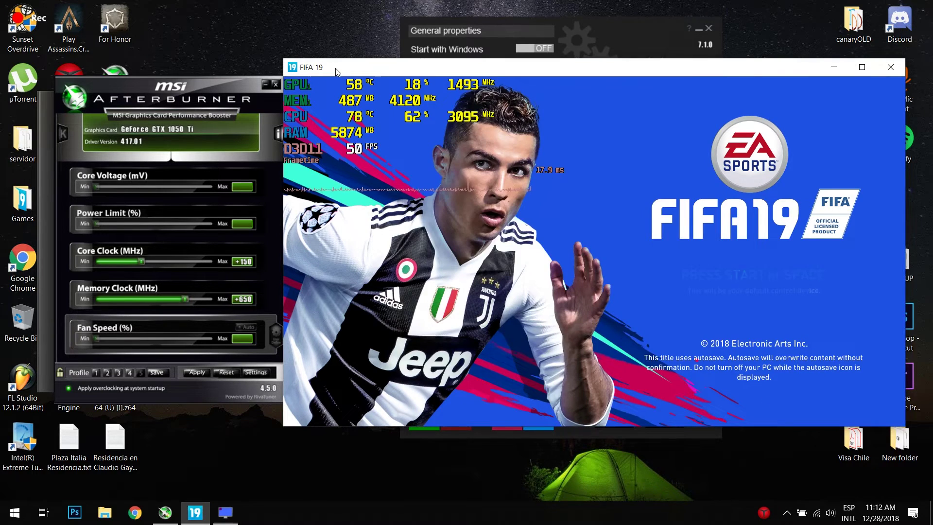
Enlarge the On-Screen Display zoom well beyond its original size and check the overlay in FIFA 19.
left_click(448, 23)
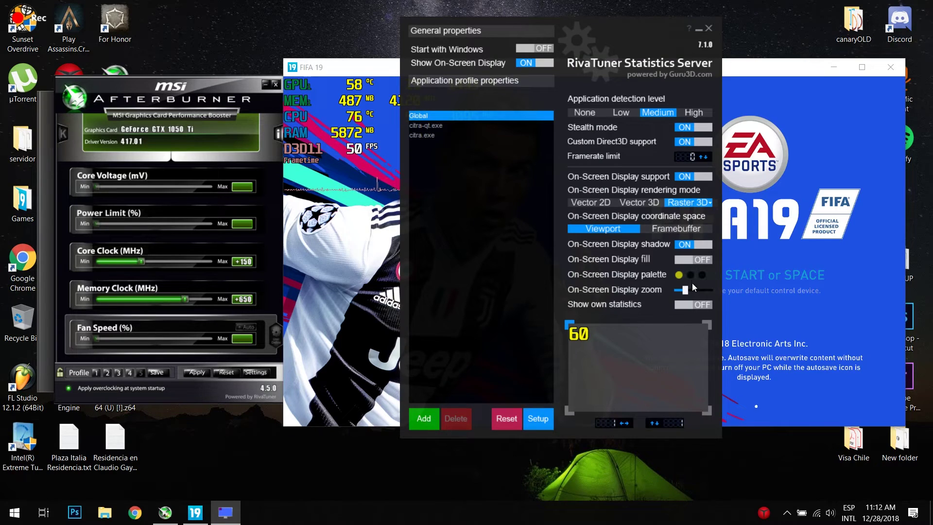
left_click_drag(686, 291, 698, 293)
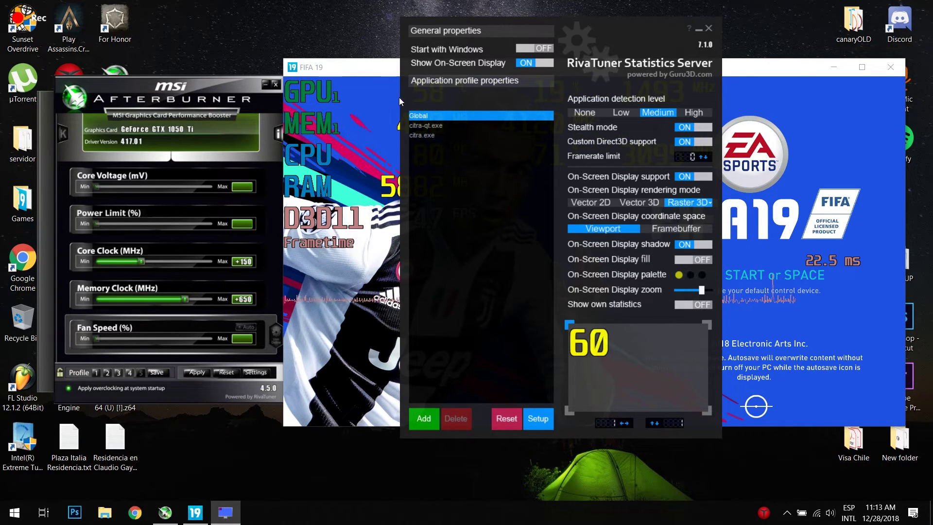
left_click(378, 73)
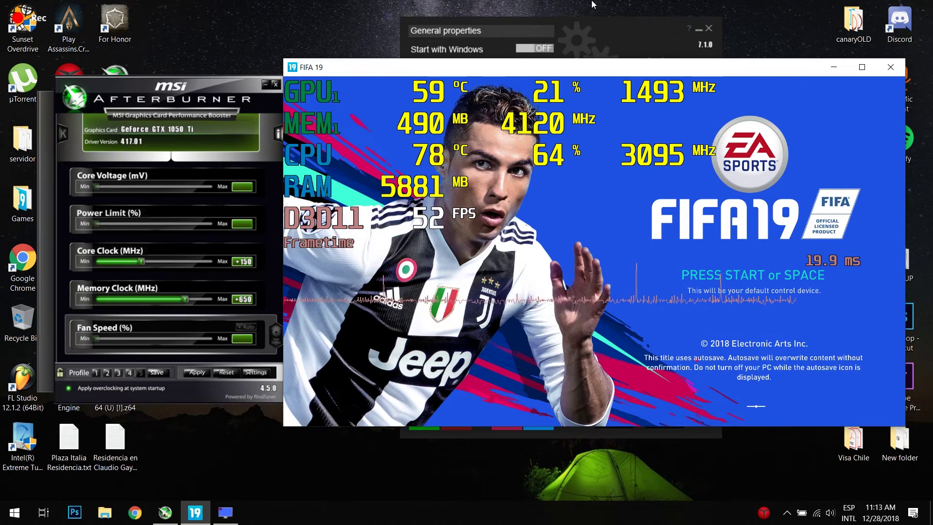
Reduce the On-Screen Display zoom slightly to a medium size, check it in FIFA 19 and close RivaTuner Statistics Server.
left_click(580, 26)
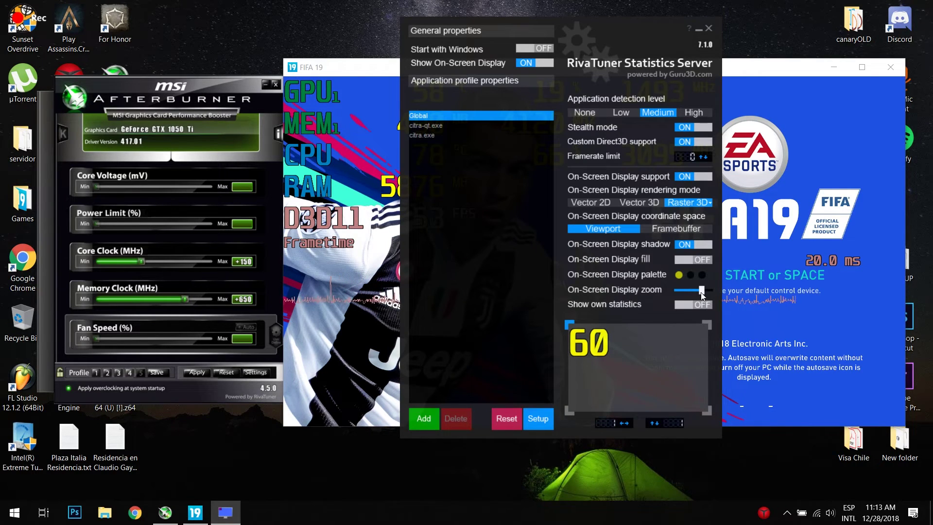
left_click_drag(701, 292, 697, 291)
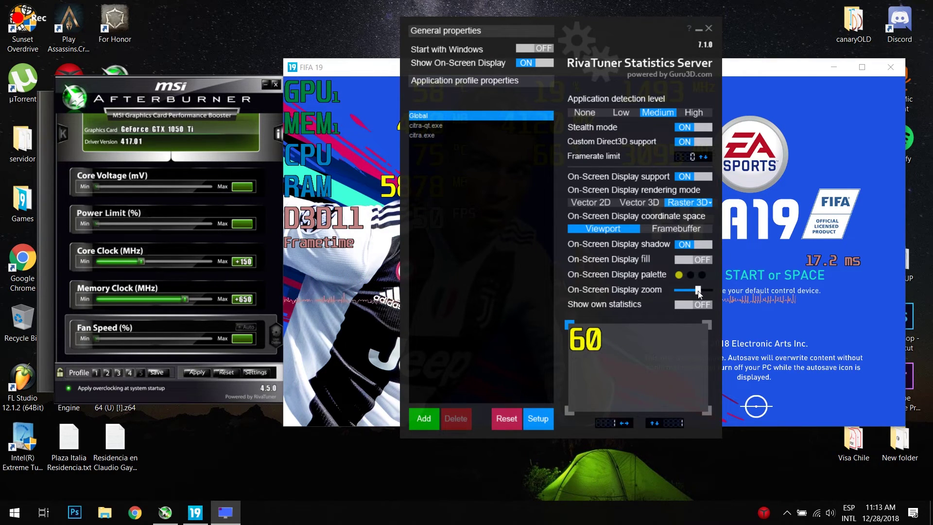
left_click(379, 85)
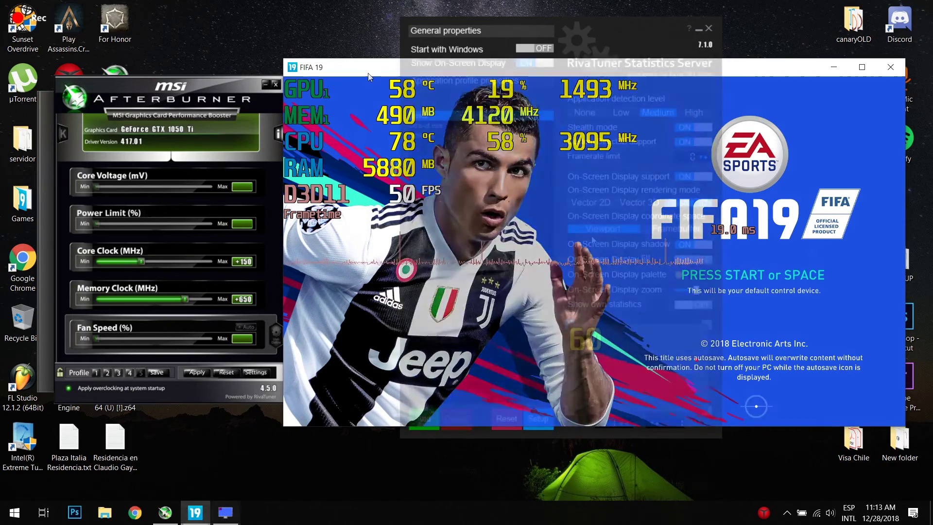
left_click(626, 45)
left_click(708, 28)
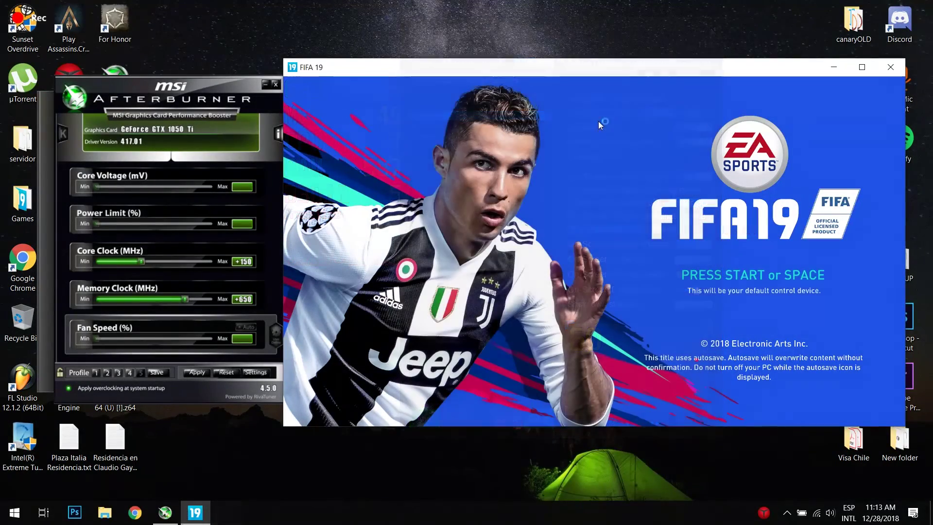